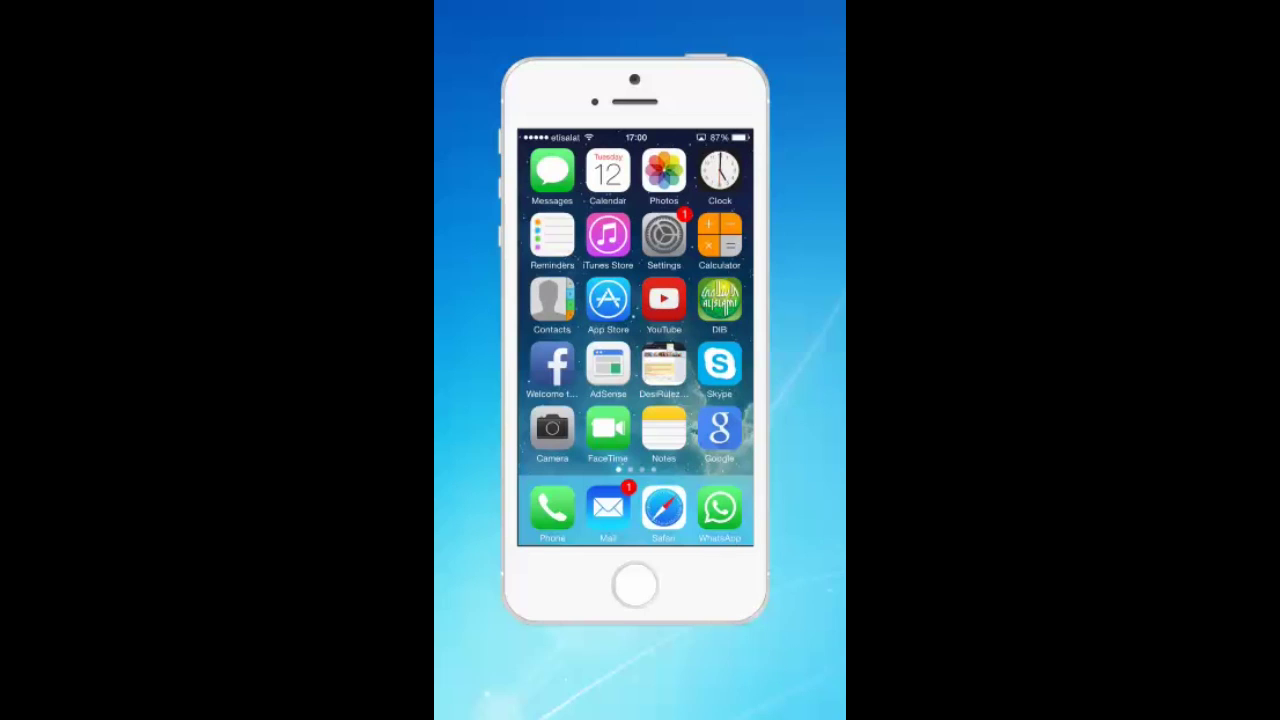
- From Contacts, open the first Abc entry's card and scroll down to its options
{"action": "left_click", "coordinate": [552, 300]}
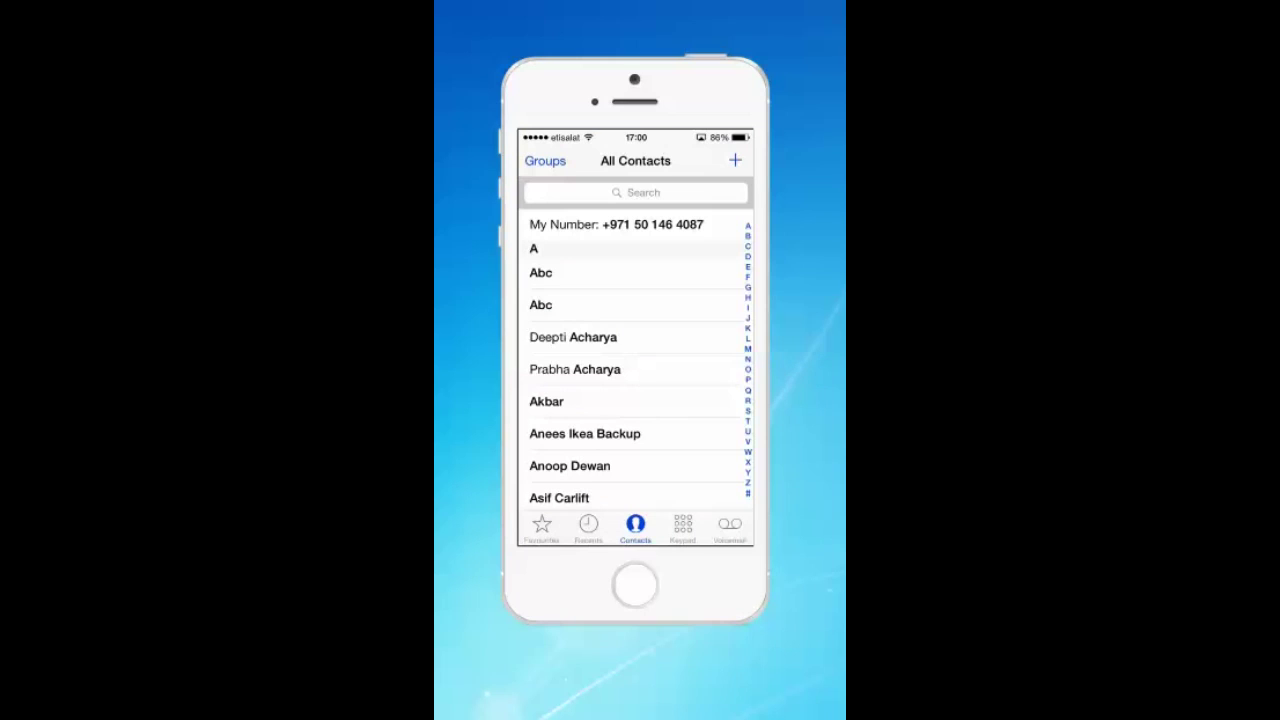
{"action": "left_click", "coordinate": [540, 272]}
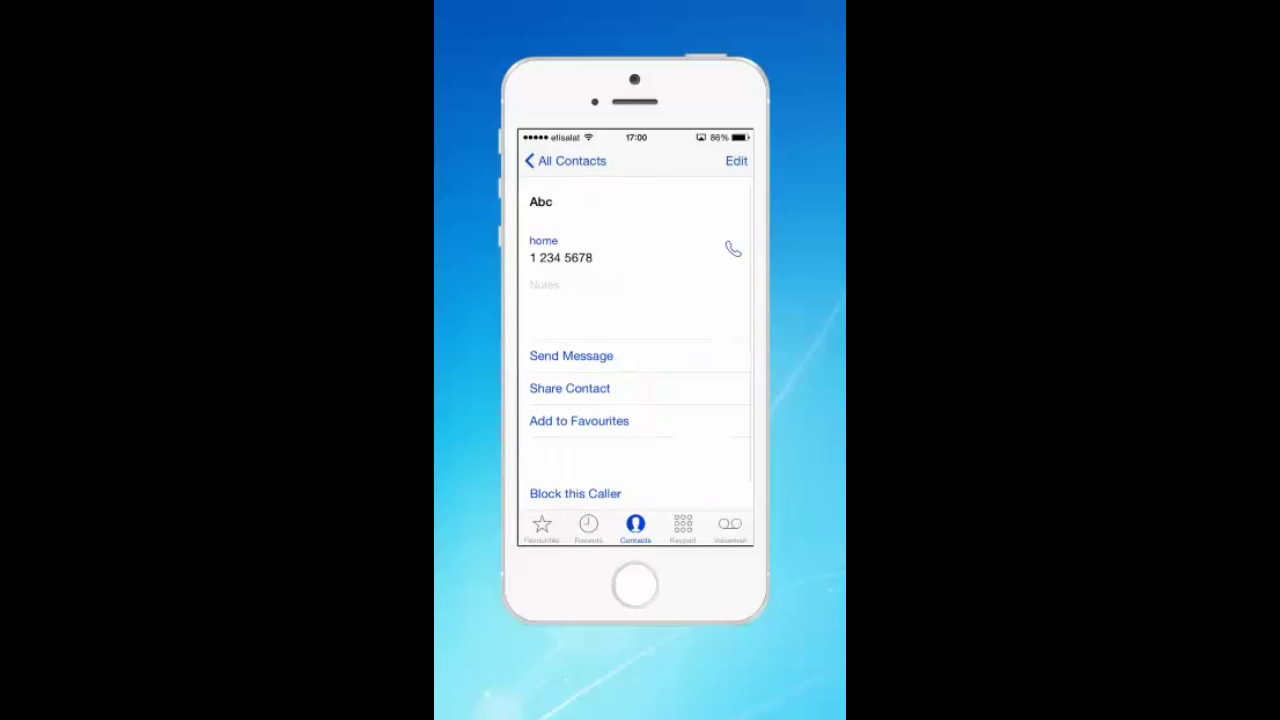
{"action": "scroll", "coordinate": [635, 340], "scroll_direction": "down", "scroll_amount": 2}
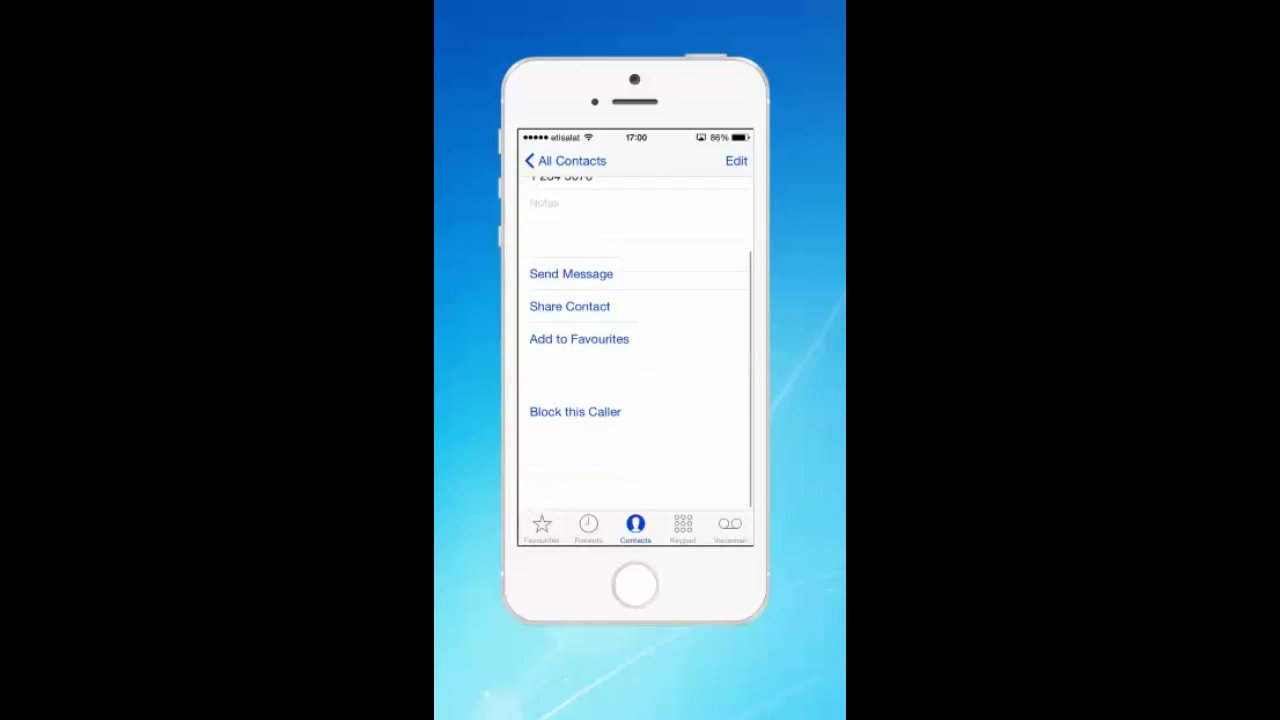
- Edit the Abc card, link the second Abc contact to it, and save
{"action": "left_click", "coordinate": [736, 160]}
{"action": "scroll", "coordinate": [635, 340], "scroll_direction": "down", "scroll_amount": 3}
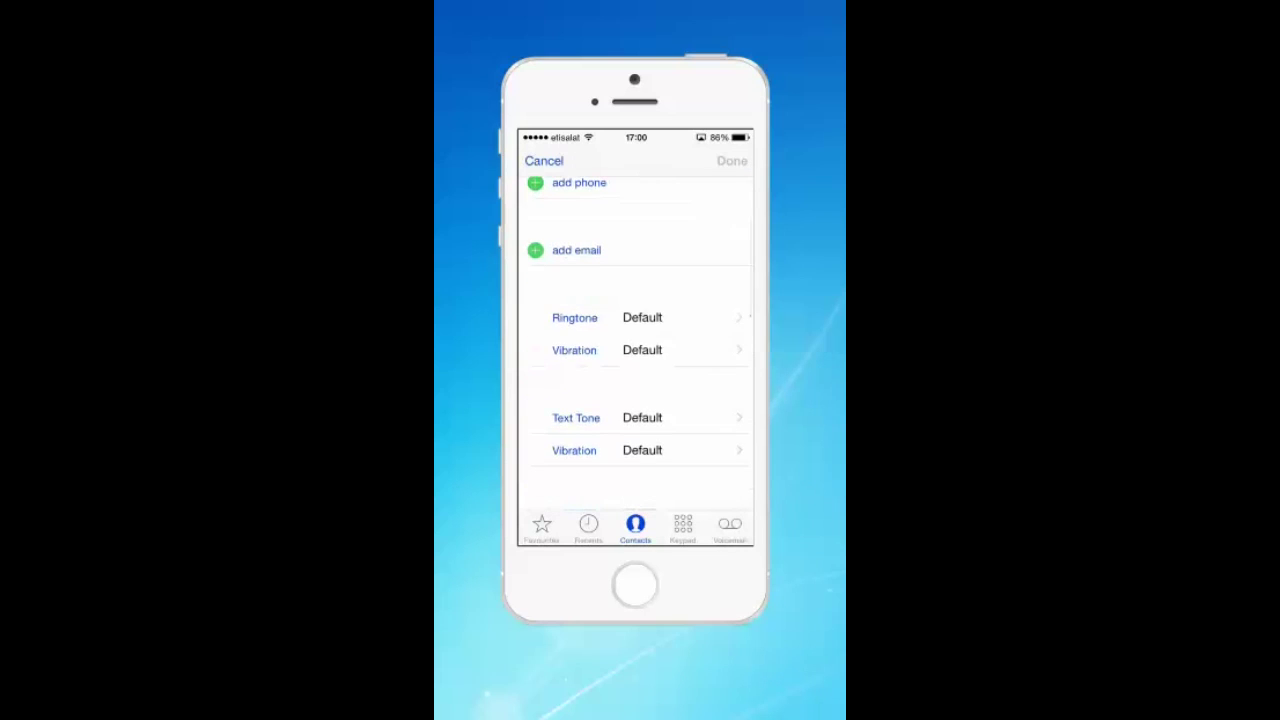
{"action": "scroll", "coordinate": [635, 340], "scroll_direction": "down", "scroll_amount": 3}
{"action": "scroll", "coordinate": [635, 340], "scroll_direction": "down", "scroll_amount": 3}
{"action": "scroll", "coordinate": [635, 340], "scroll_direction": "down", "scroll_amount": 3}
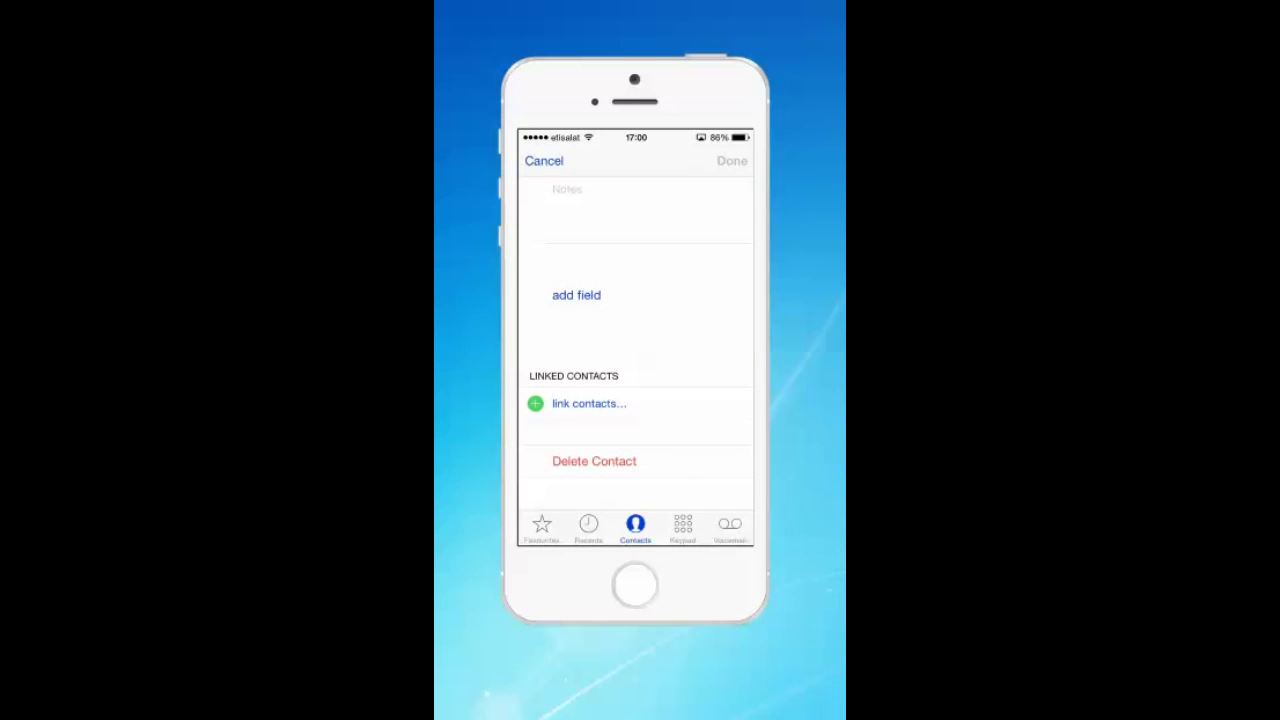
{"action": "left_click", "coordinate": [589, 403]}
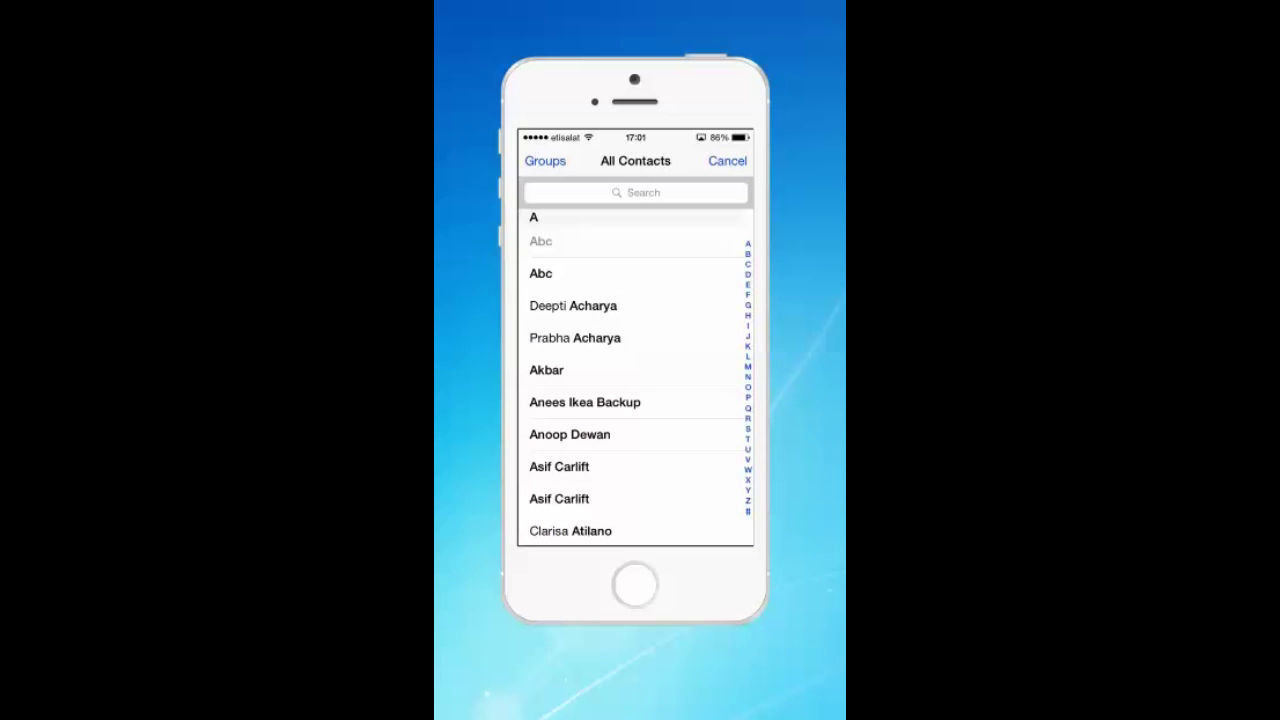
{"action": "left_click", "coordinate": [540, 273]}
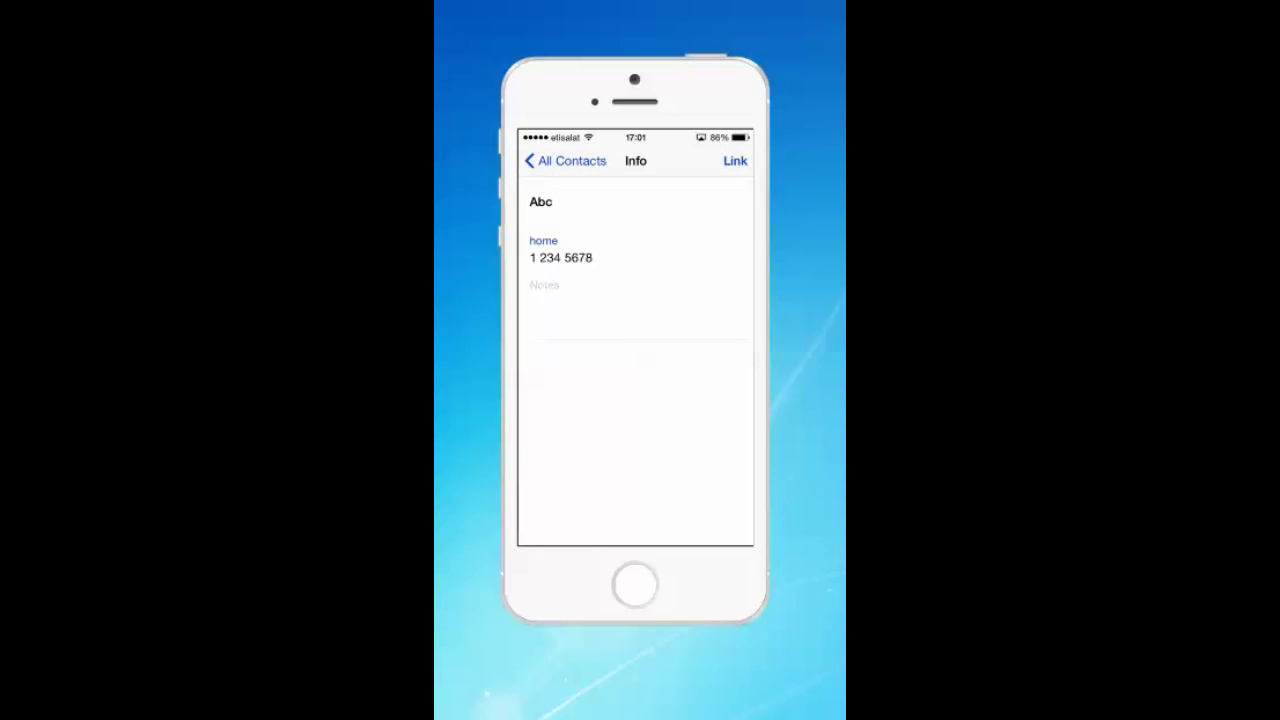
{"action": "left_click", "coordinate": [735, 160]}
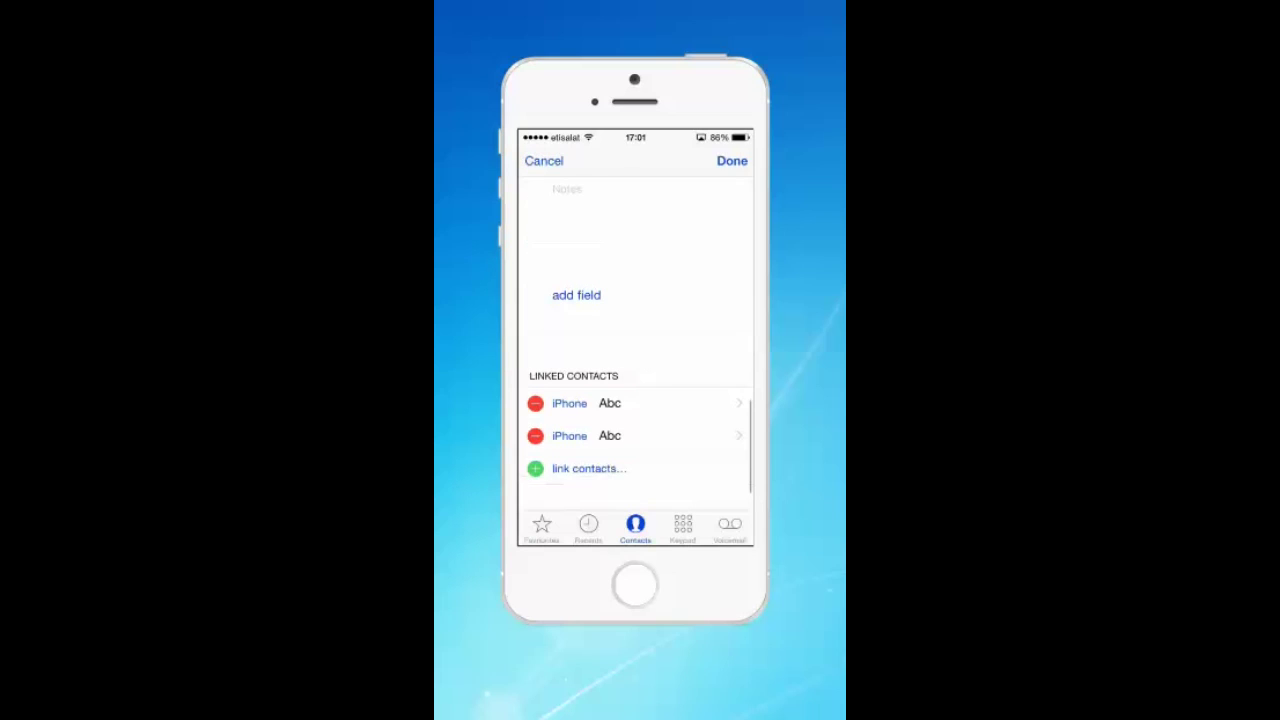
{"action": "left_click", "coordinate": [732, 160]}
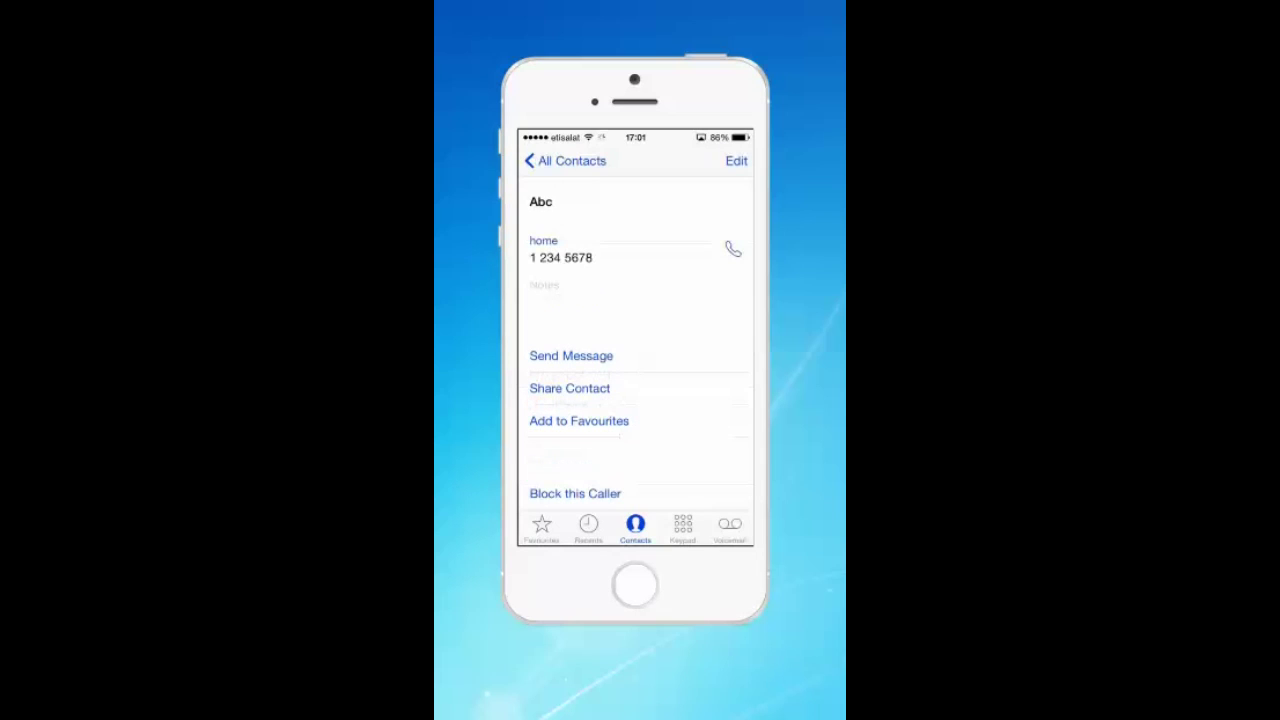
- Return from the linked Abc card to the full contacts list
{"action": "left_click", "coordinate": [566, 160]}
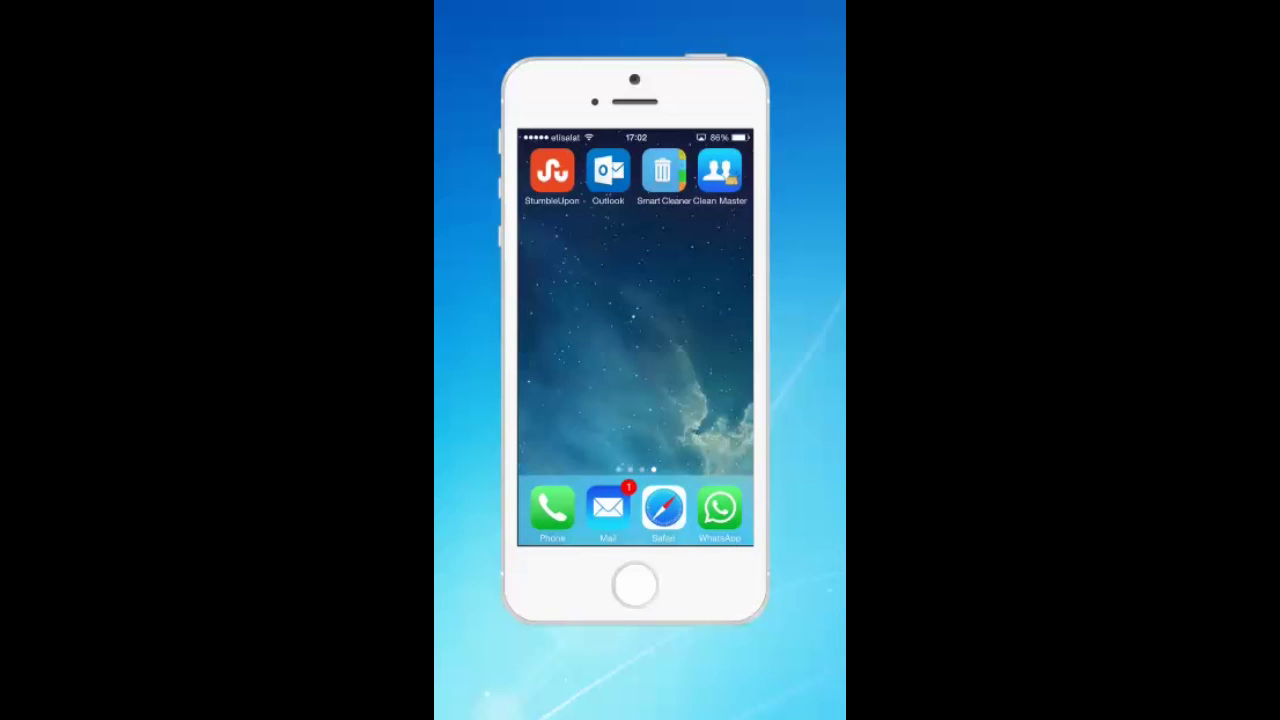
- Launch Clean Master to reach its Duplicate Contacts list of two duplicated contacts
{"action": "left_click", "coordinate": [720, 172]}
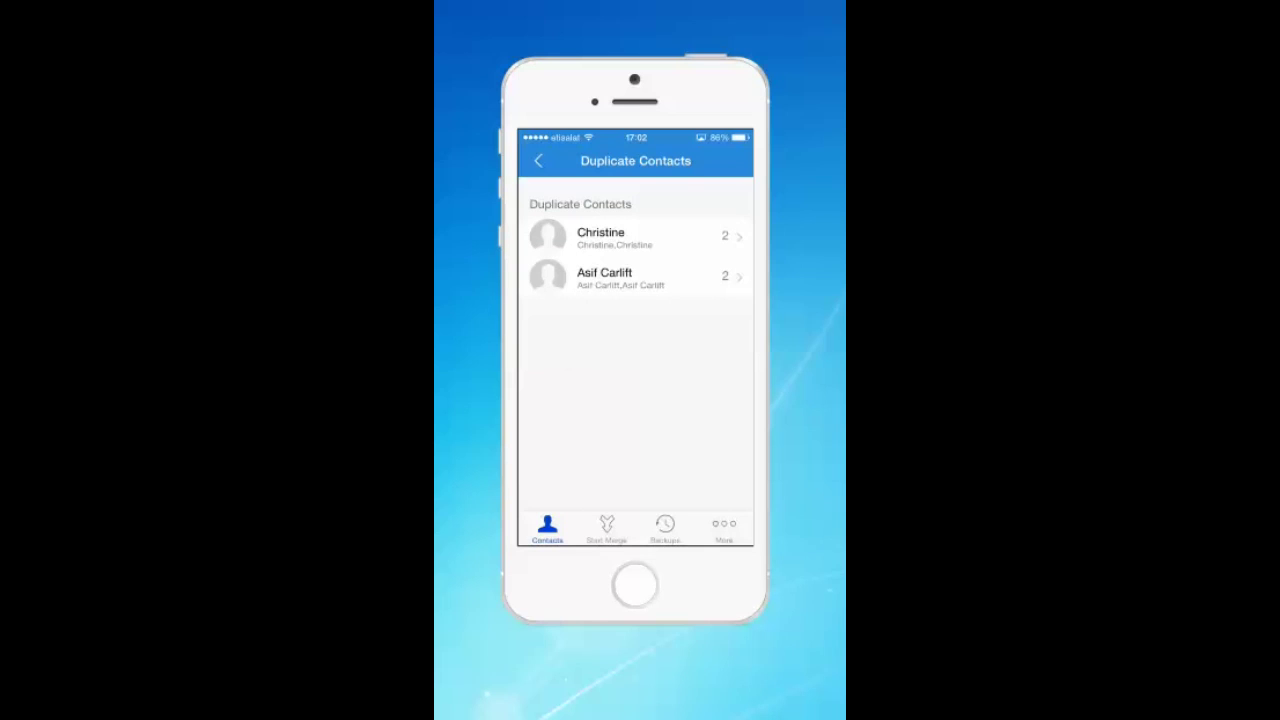
- Go back to the contact filters overview and switch to the Start Merge section
{"action": "left_click", "coordinate": [539, 160]}
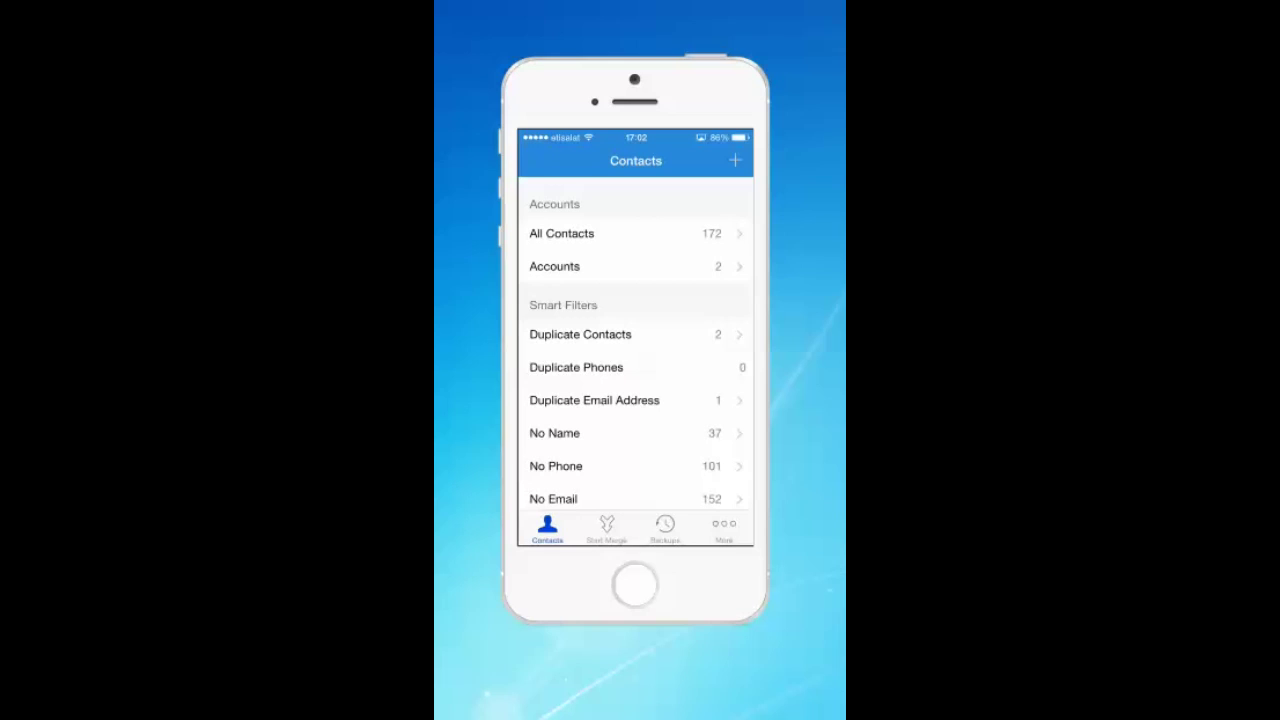
{"action": "left_click", "coordinate": [606, 528]}
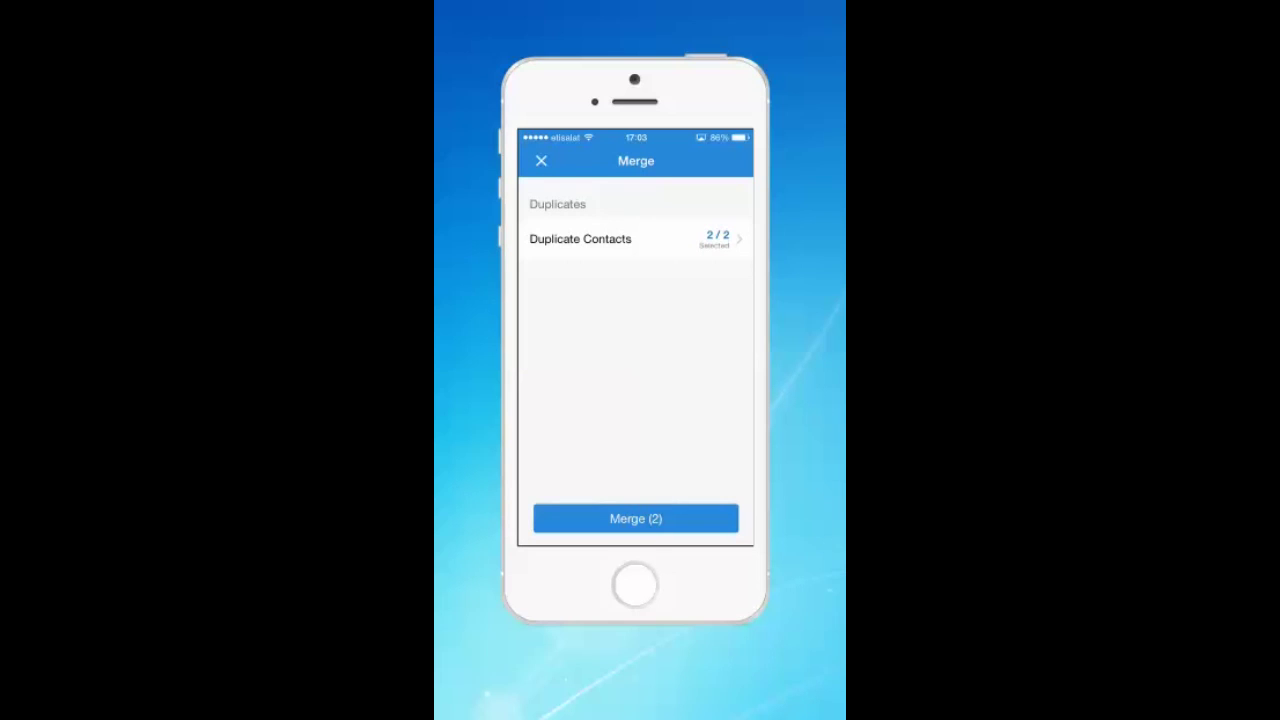
- Run Merge (2) on both duplicate contact groups in Clean Master
{"action": "left_click", "coordinate": [635, 518]}
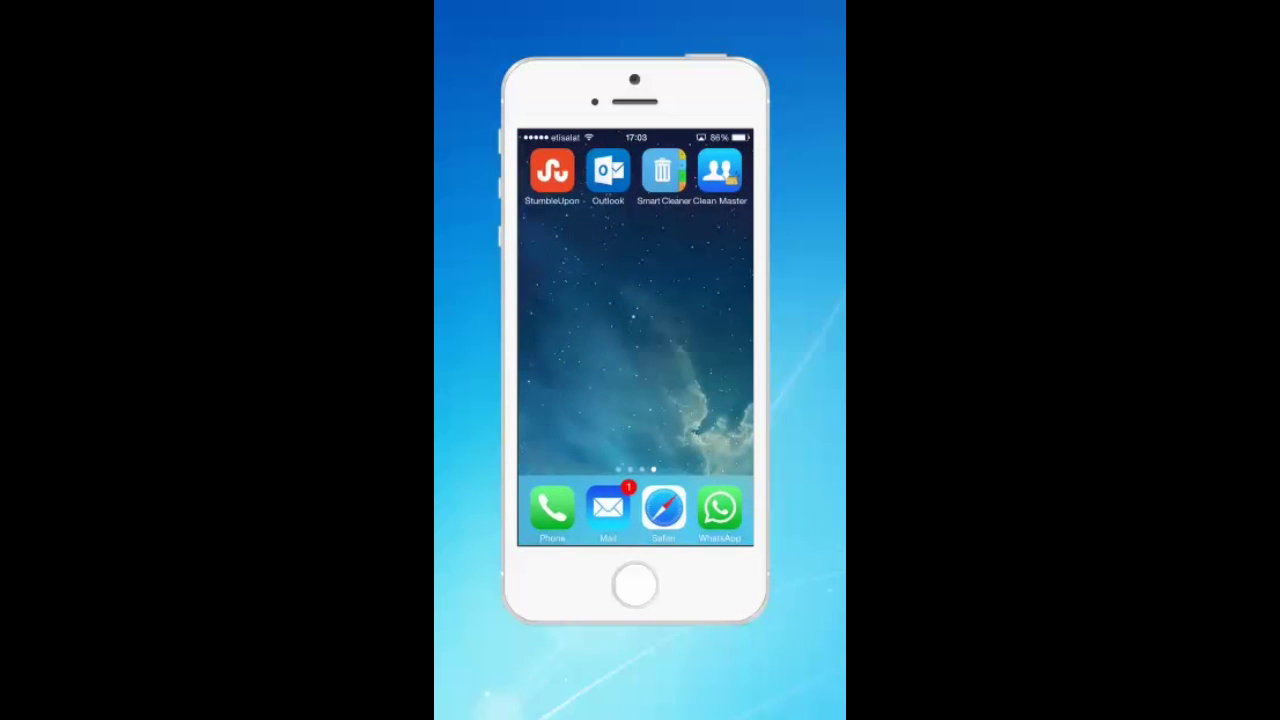
- Open the phone's contacts and scroll through A–D to verify each former duplicate appears once
{"action": "left_click", "coordinate": [552, 508]}
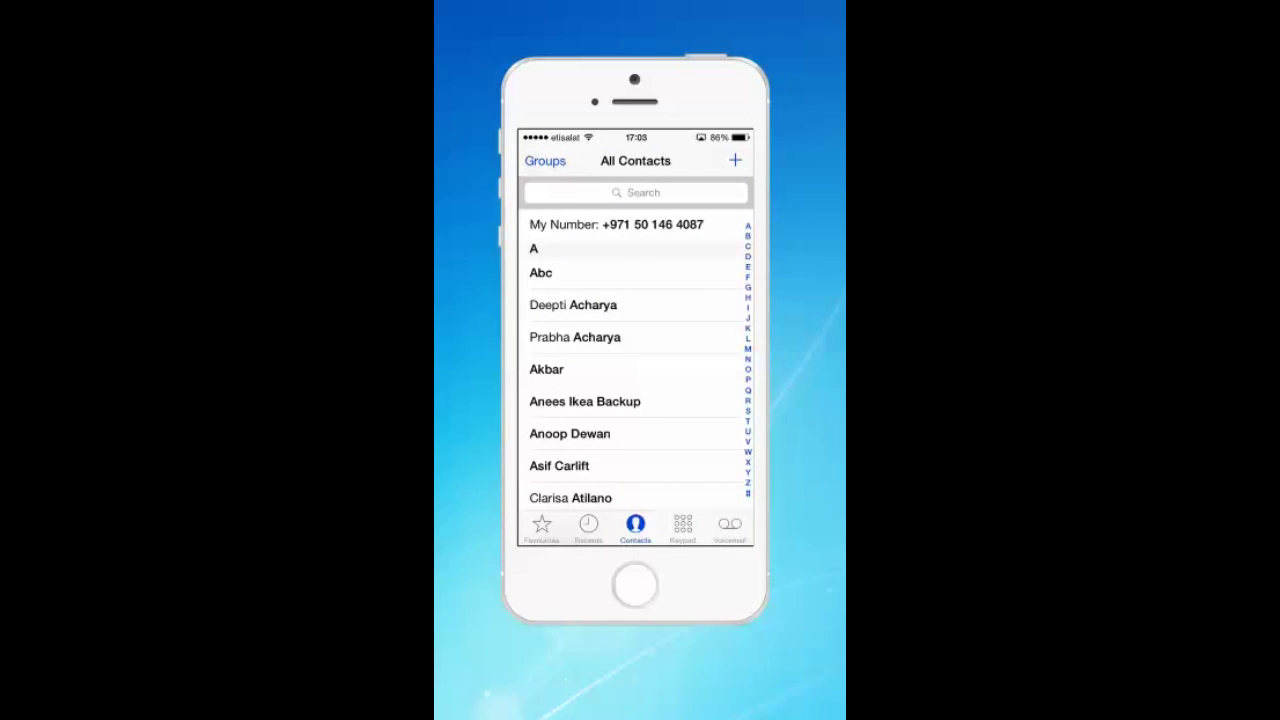
{"action": "scroll", "coordinate": [636, 366], "scroll_direction": "down", "scroll_amount": 2}
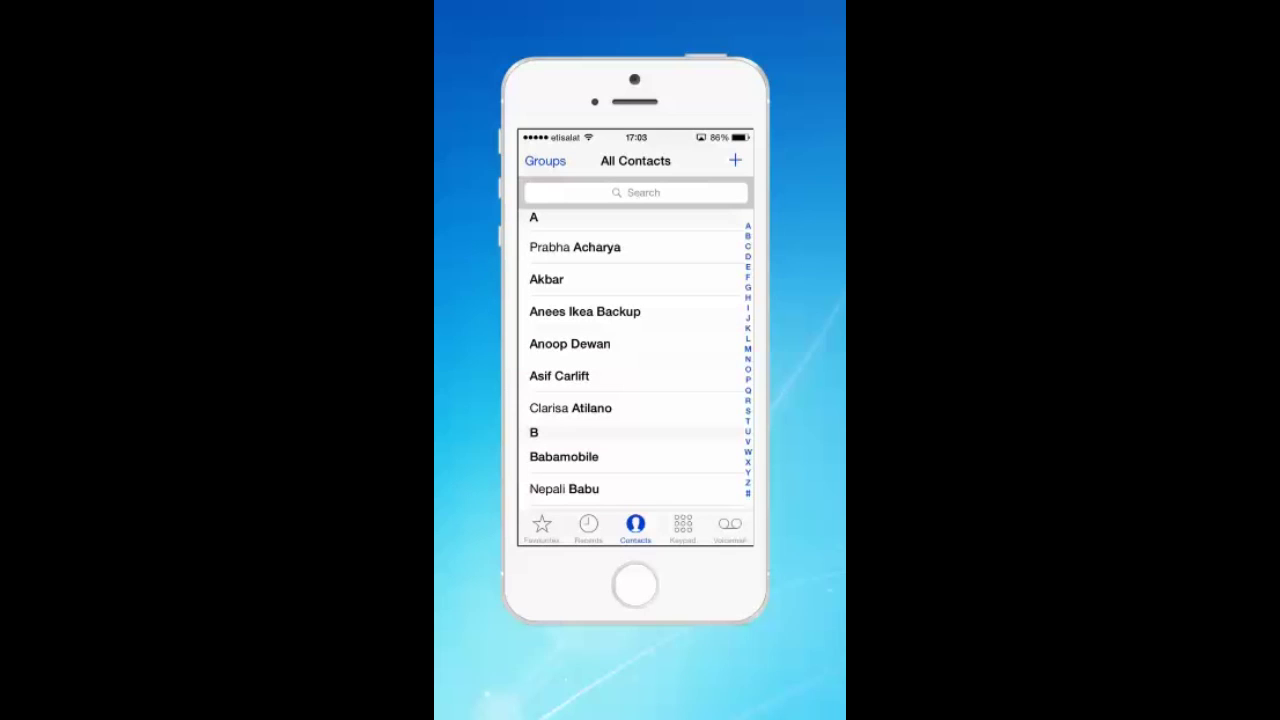
{"action": "scroll", "coordinate": [636, 360], "scroll_direction": "down", "scroll_amount": 10}
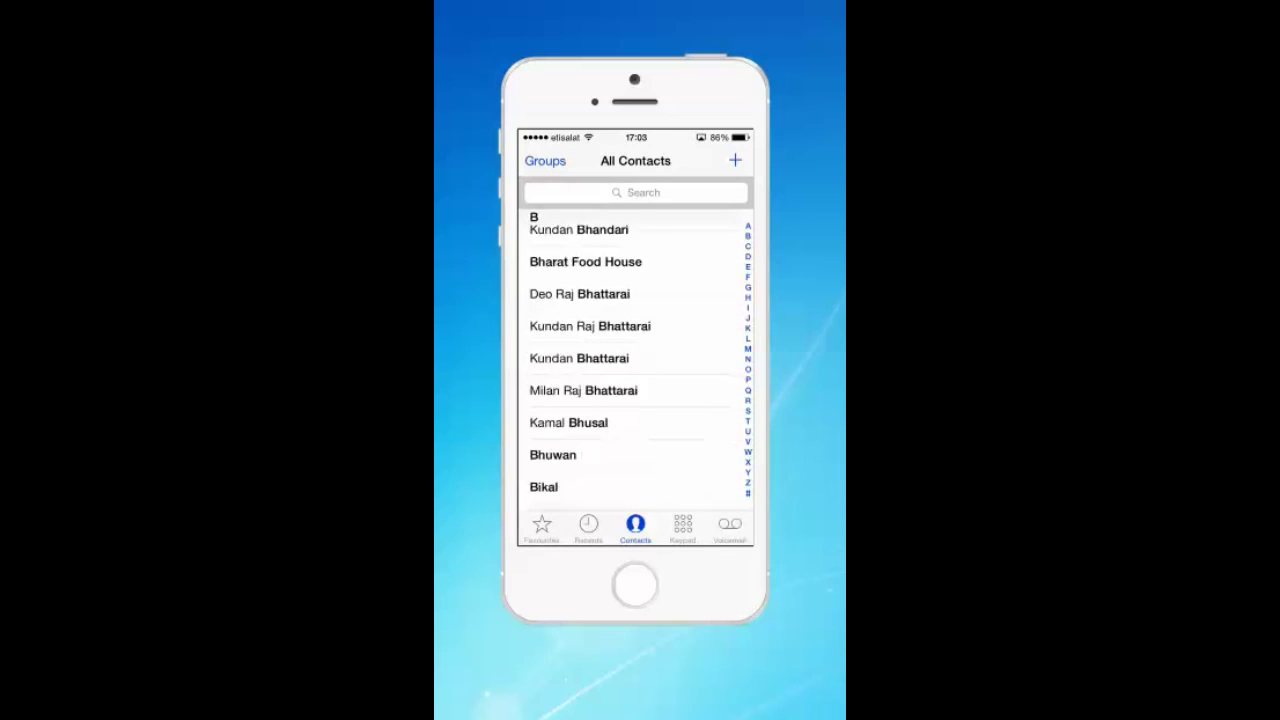